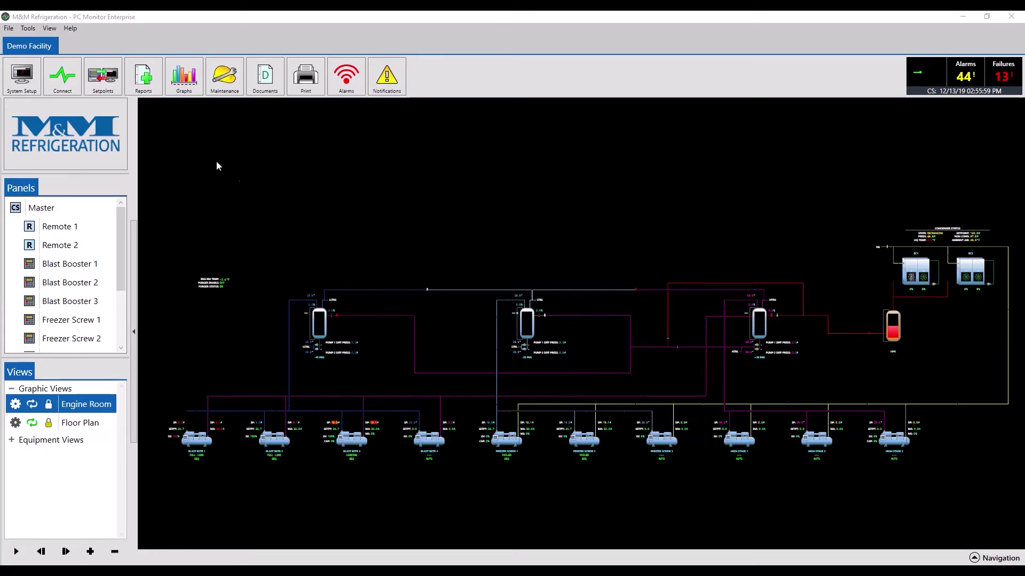
# - Create a new report from Reports and select its title to rename it 'Temperature Summary'
pyautogui.click(144, 76)
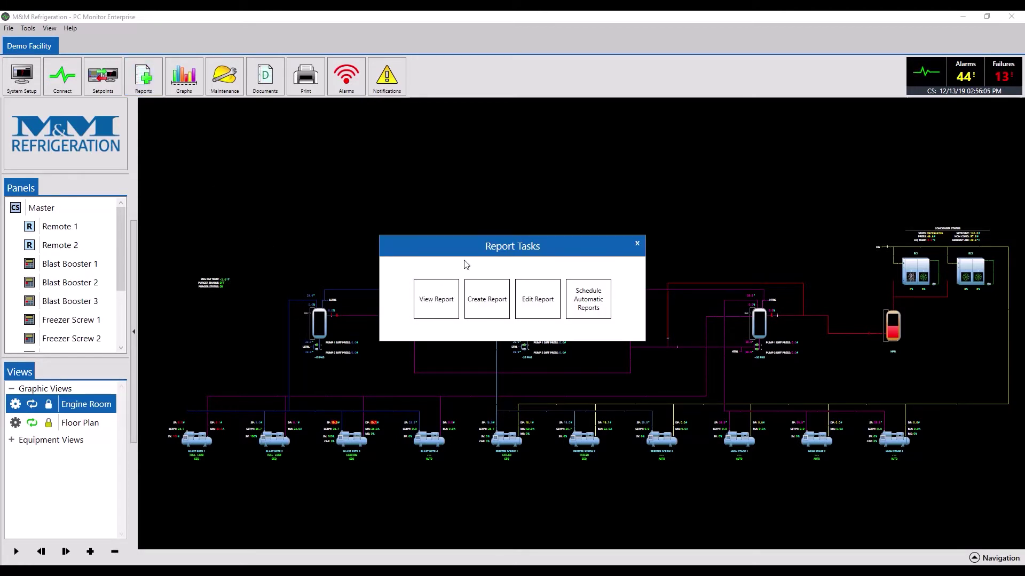
pyautogui.click(489, 301)
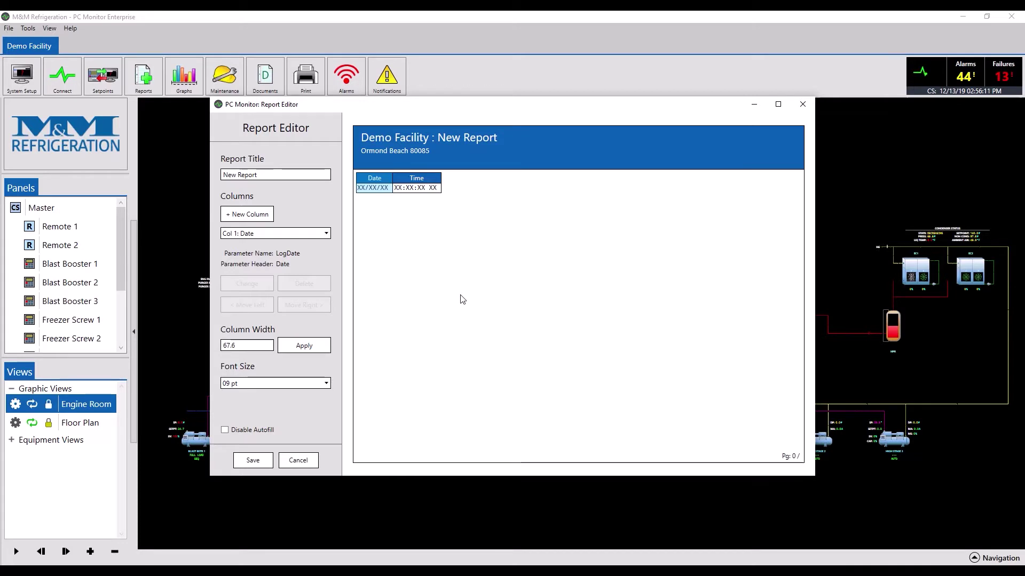
pyautogui.click(287, 174)
pyautogui.moveTo(287, 175); pyautogui.dragTo(183, 170)
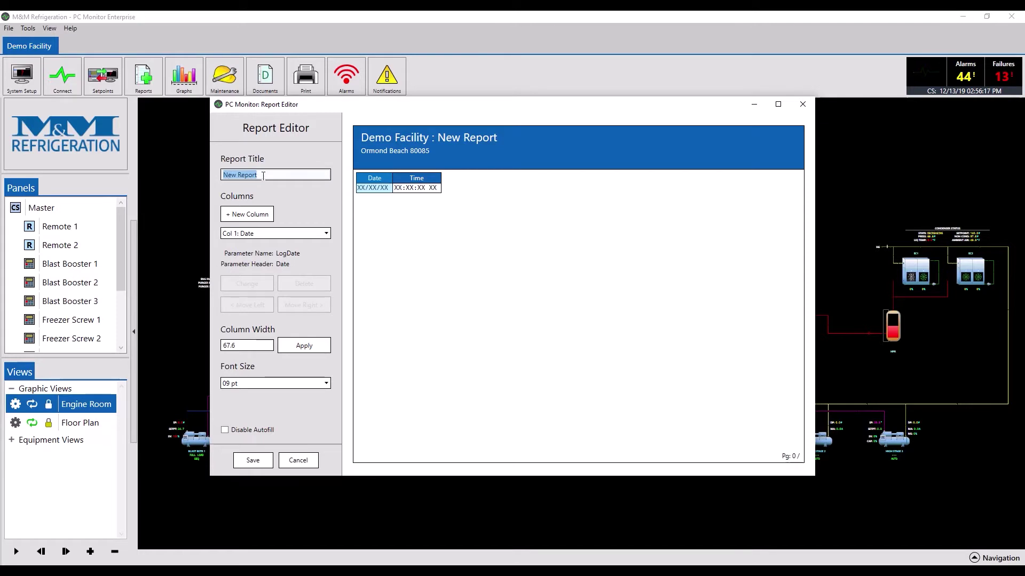
pyautogui.write('Tempera')
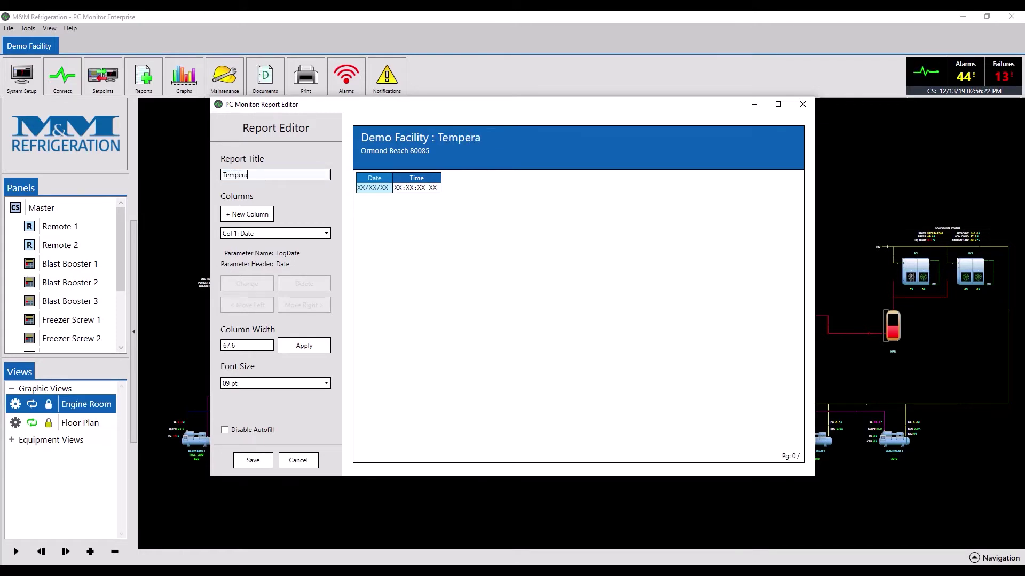
pyautogui.write('ture So')
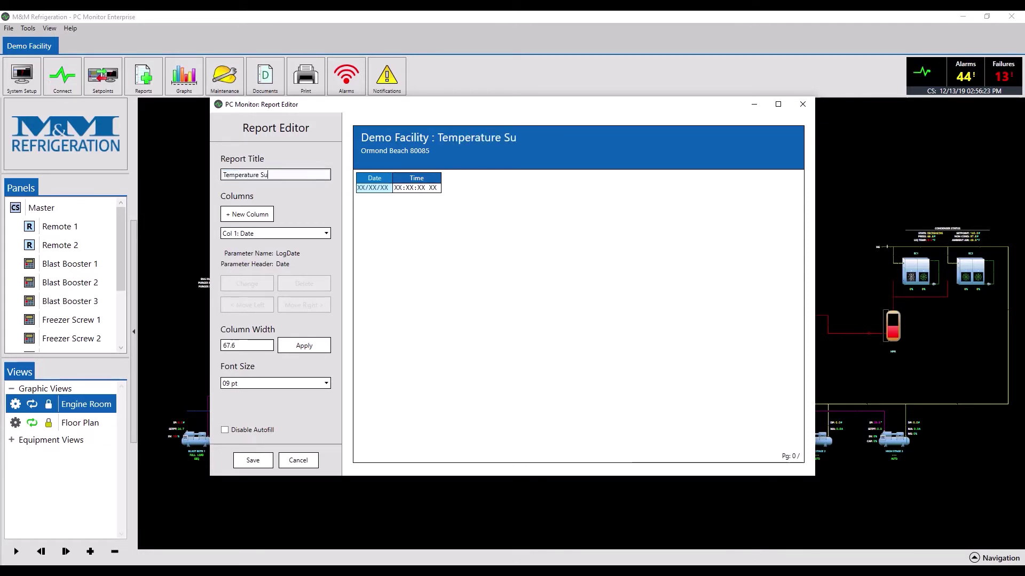
pyautogui.write('mmary')
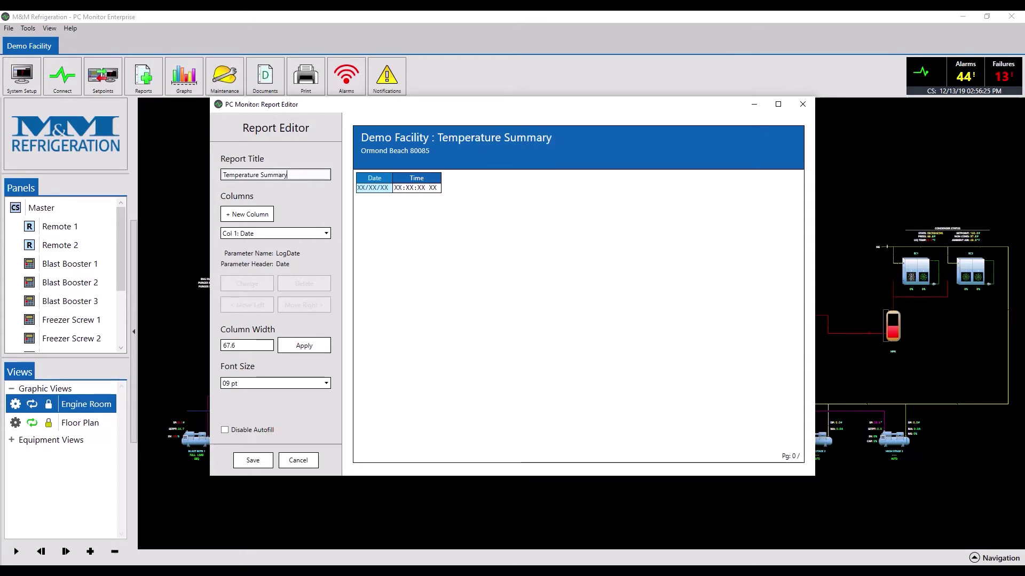
# - Add a 'Screw 1 Oil Temp' column using Freezer Screw 1's Frzr SC1 Oil Temp parameter
pyautogui.click(251, 214)
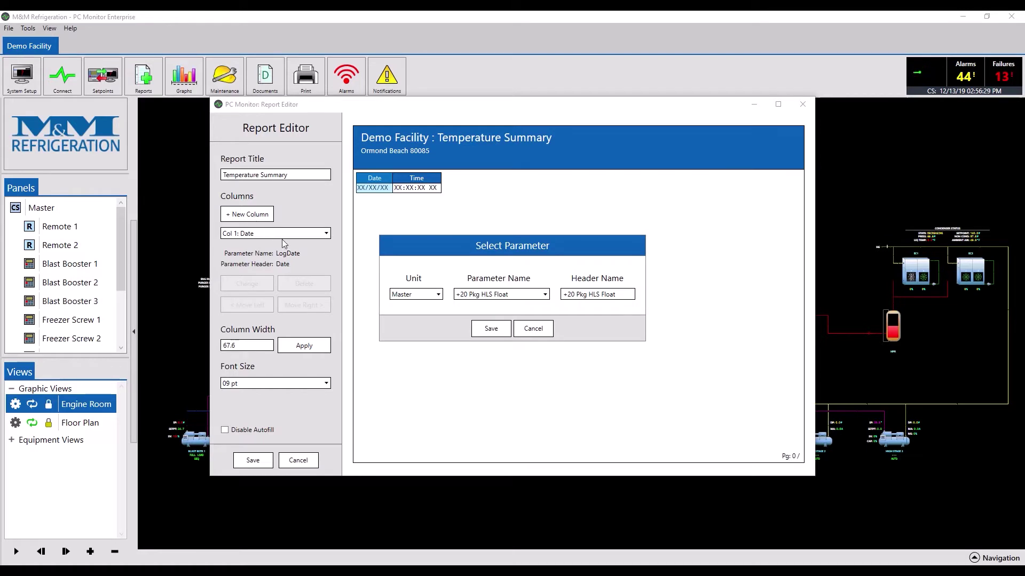
pyautogui.click(402, 296)
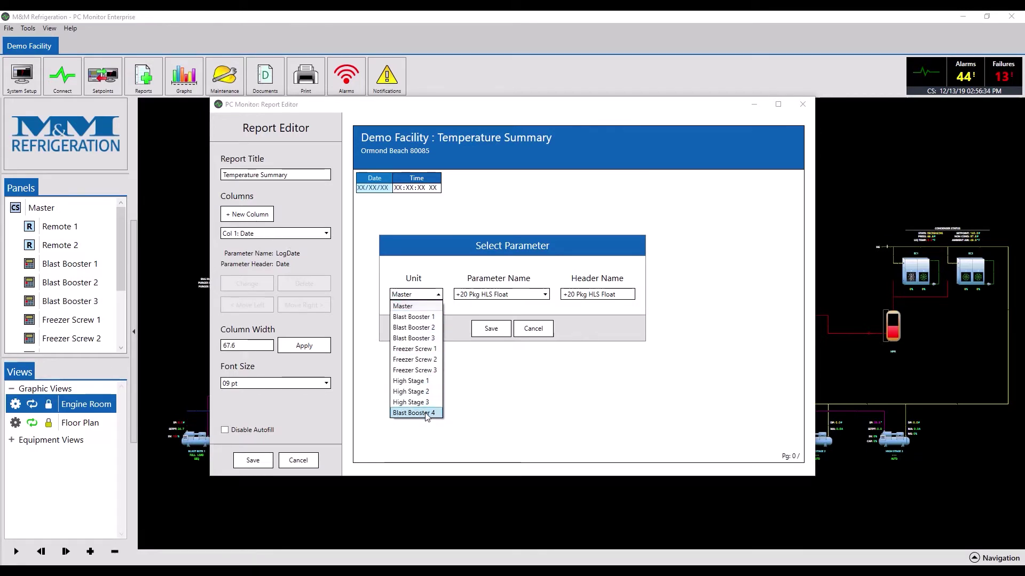
pyautogui.click(423, 350)
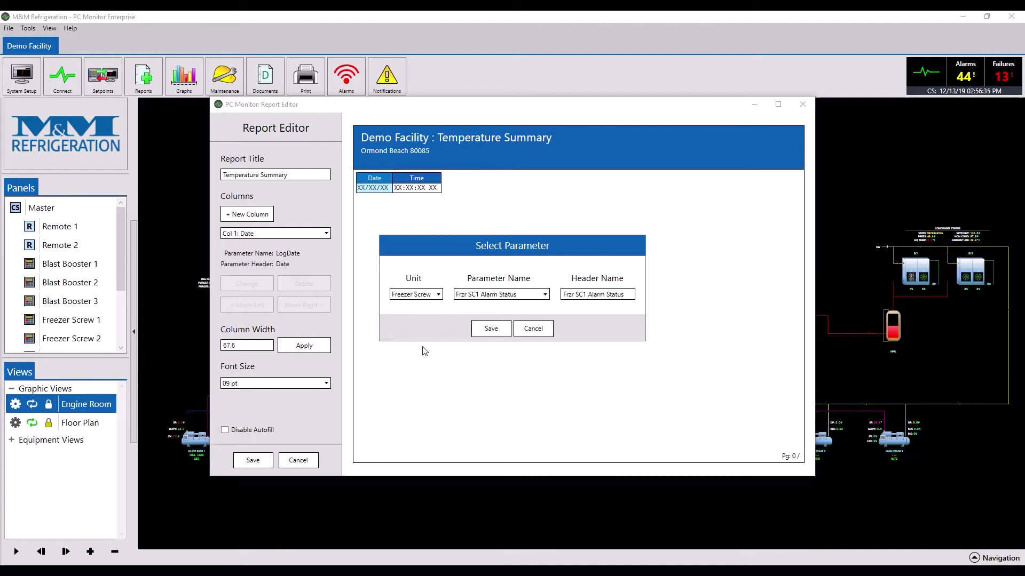
pyautogui.click(517, 294)
pyautogui.moveTo(544, 328)
pyautogui.mouseDown()
pyautogui.moveTo(547, 406)
pyautogui.moveTo(547, 364)
pyautogui.mouseUp()
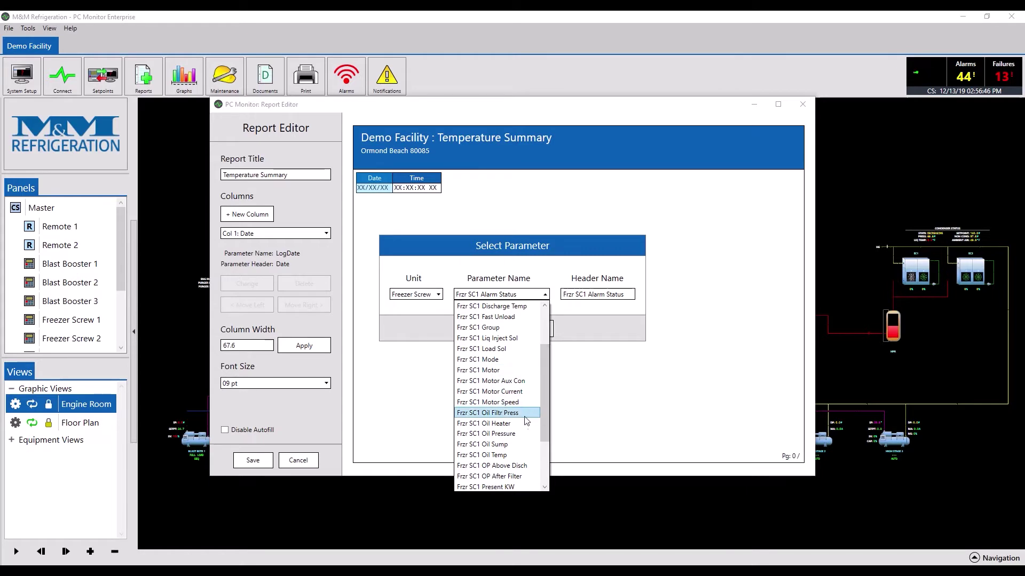
pyautogui.click(515, 456)
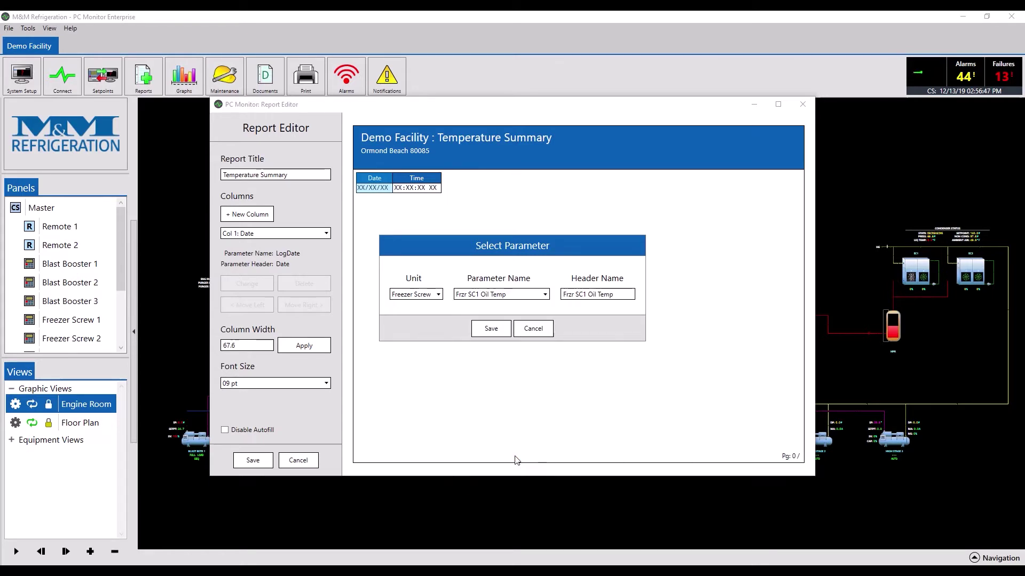
pyautogui.click(623, 293)
pyautogui.moveTo(622, 294); pyautogui.dragTo(563, 296)
pyautogui.write('S')
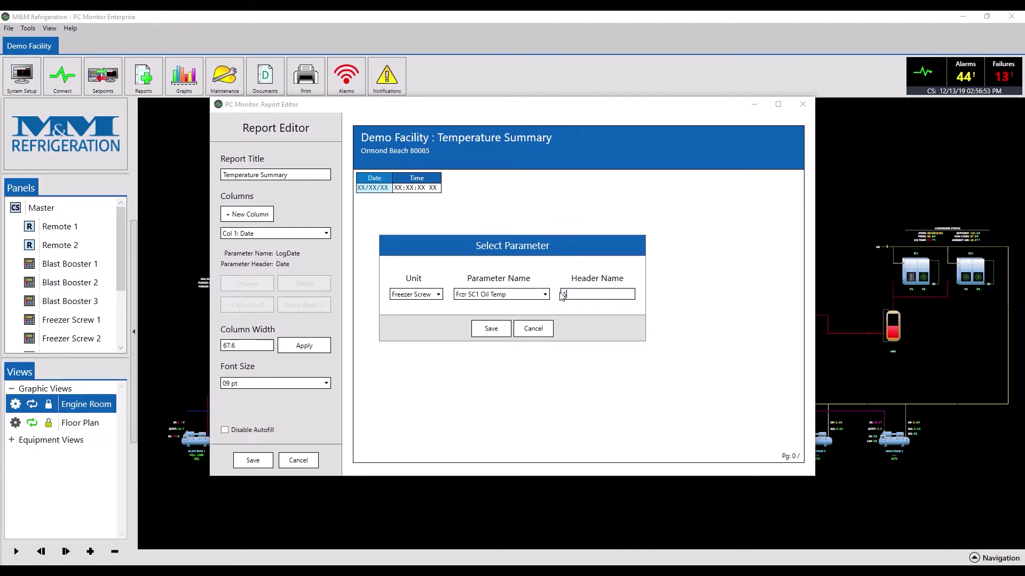
pyautogui.write('c')
pyautogui.write(' Oil')
pyautogui.write('p')
pyautogui.click(491, 329)
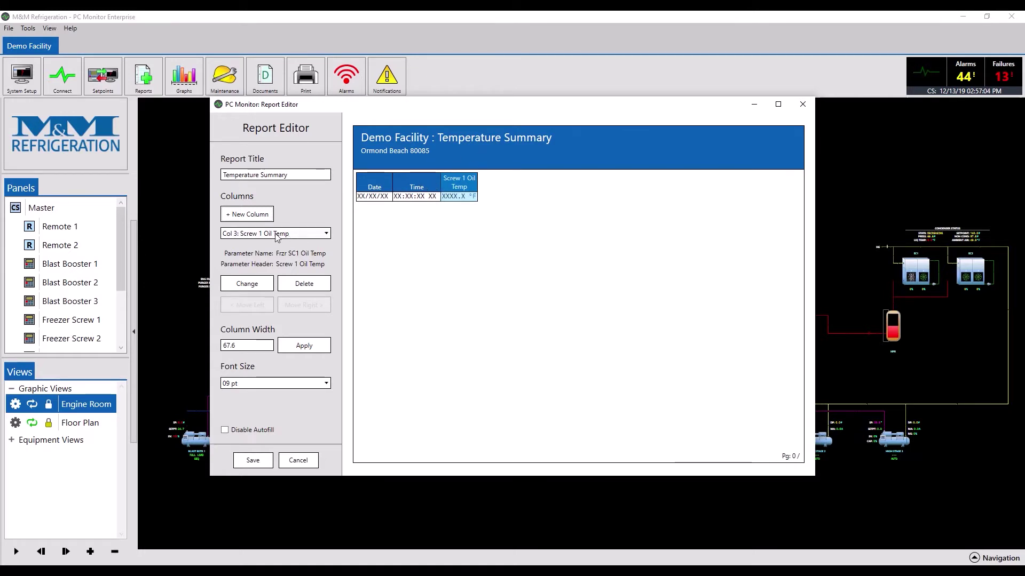
# - Add a 'Screw 2 Oil Temp' column using Freezer Screw 2's Frzr SC2 Oil Temp parameter
pyautogui.click(265, 219)
pyautogui.click(415, 294)
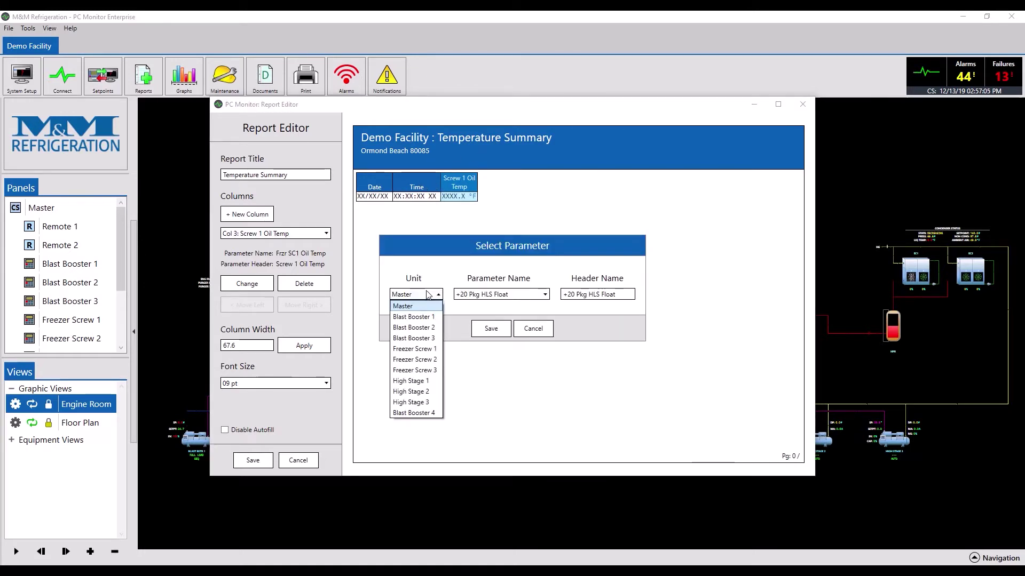
pyautogui.click(422, 359)
pyautogui.click(500, 293)
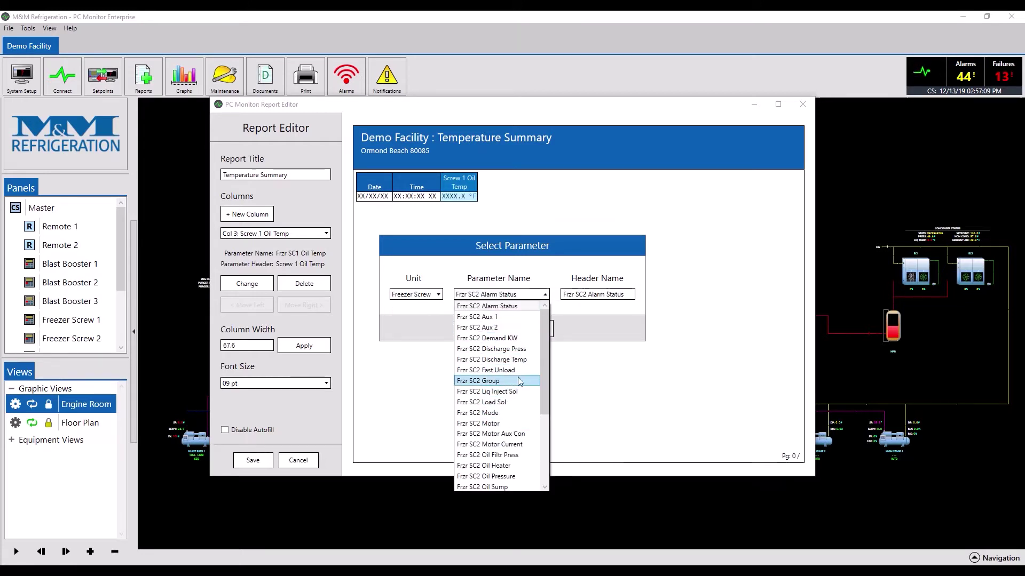
pyautogui.moveTo(545, 374); pyautogui.dragTo(545, 397)
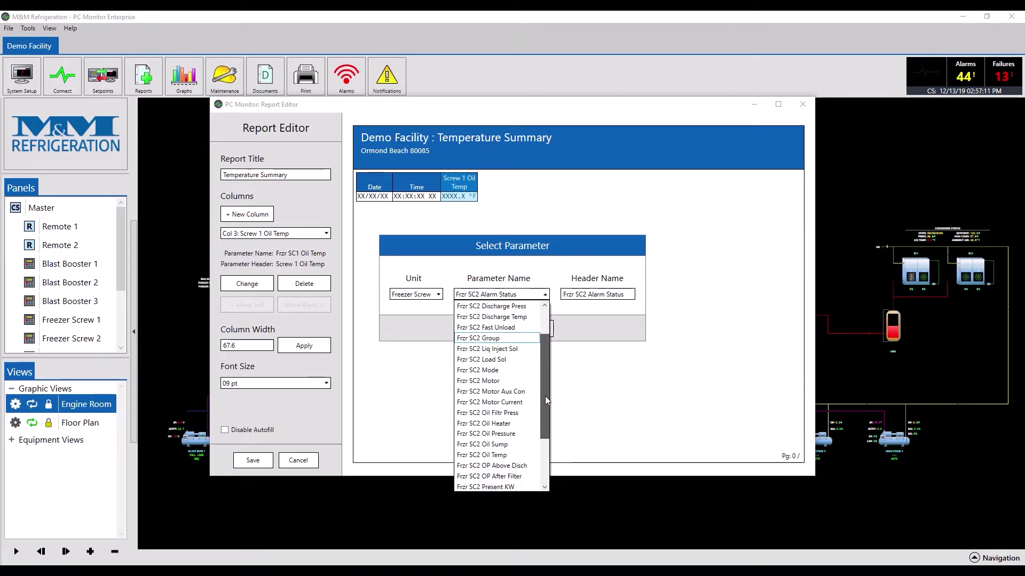
pyautogui.click(489, 455)
pyautogui.moveTo(591, 294); pyautogui.dragTo(521, 298)
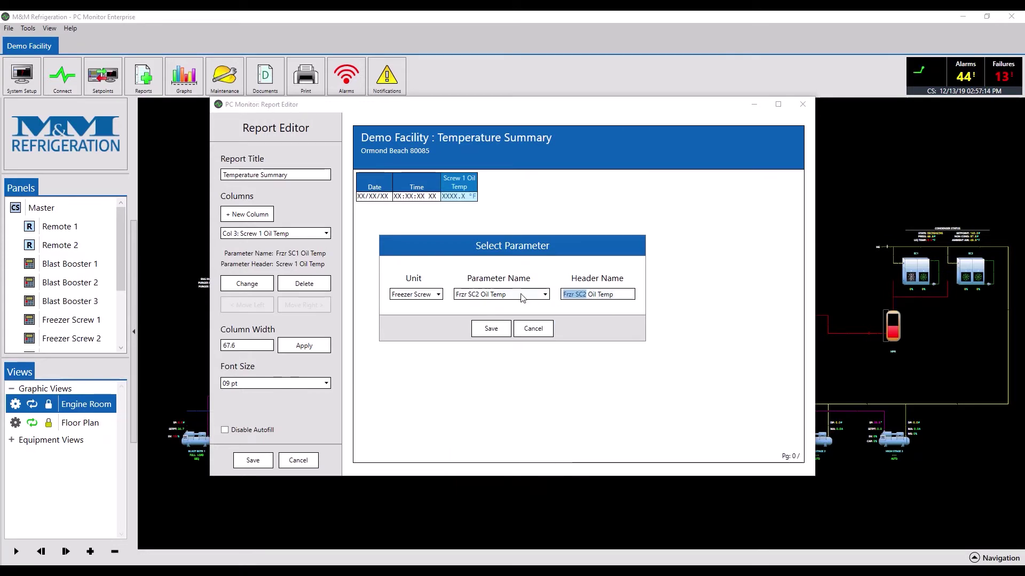
pyautogui.write('Sc')
pyautogui.write('rew 2')
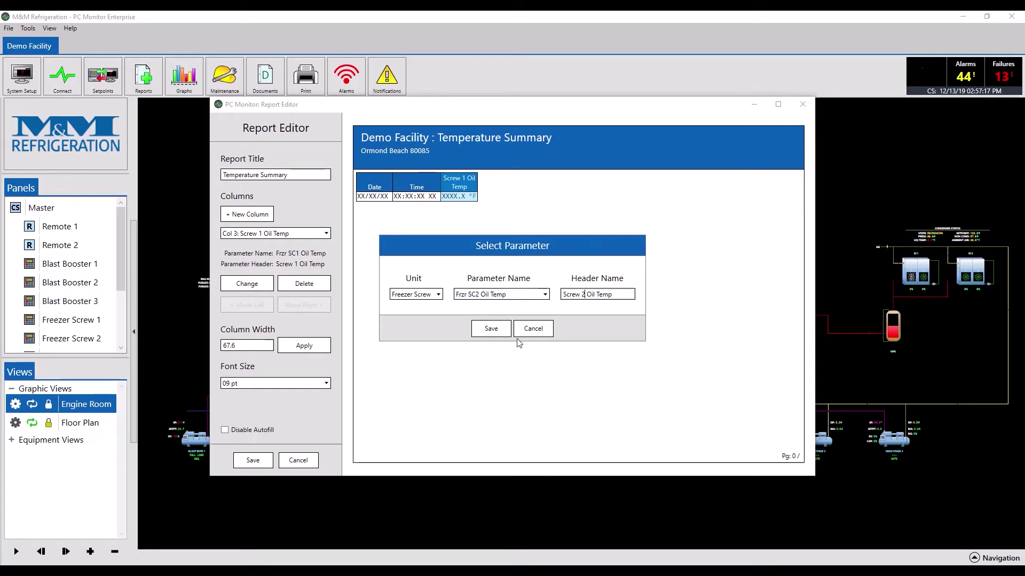
pyautogui.click(500, 328)
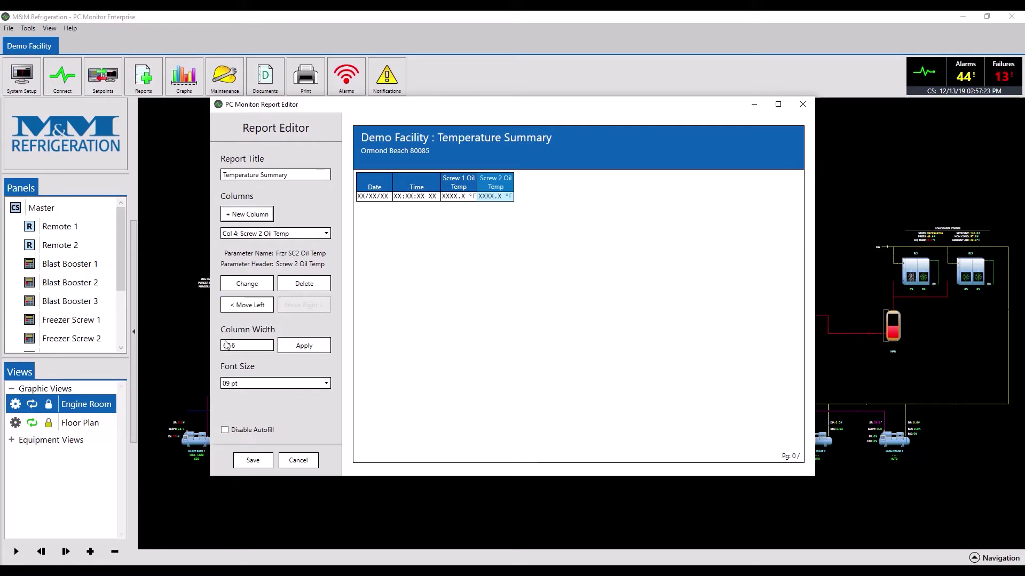
# - Apply a width change to the Screw 2 Oil Temp column, keeping the font size unchanged
pyautogui.click(240, 345)
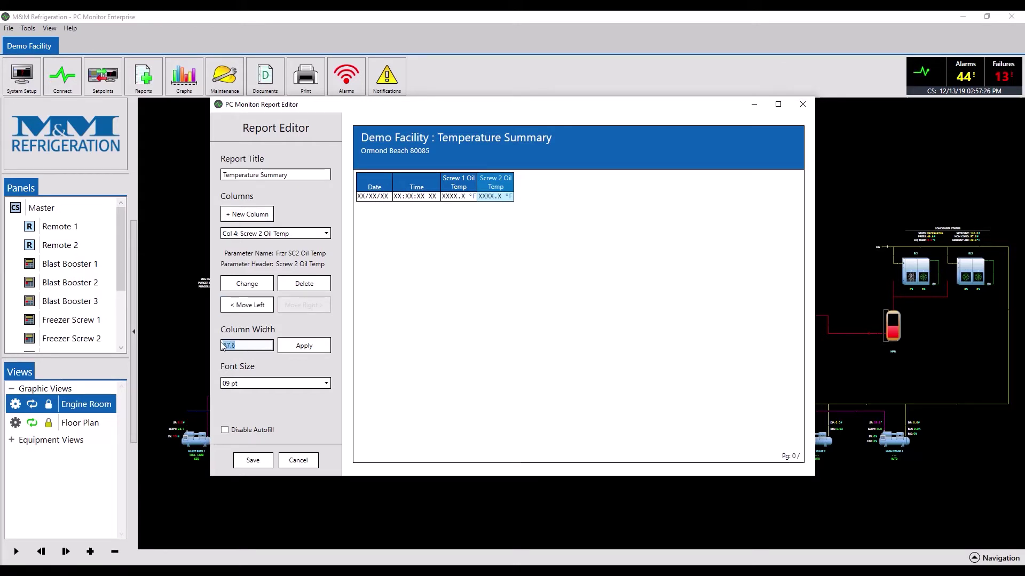
pyautogui.write('100')
pyautogui.click(273, 383)
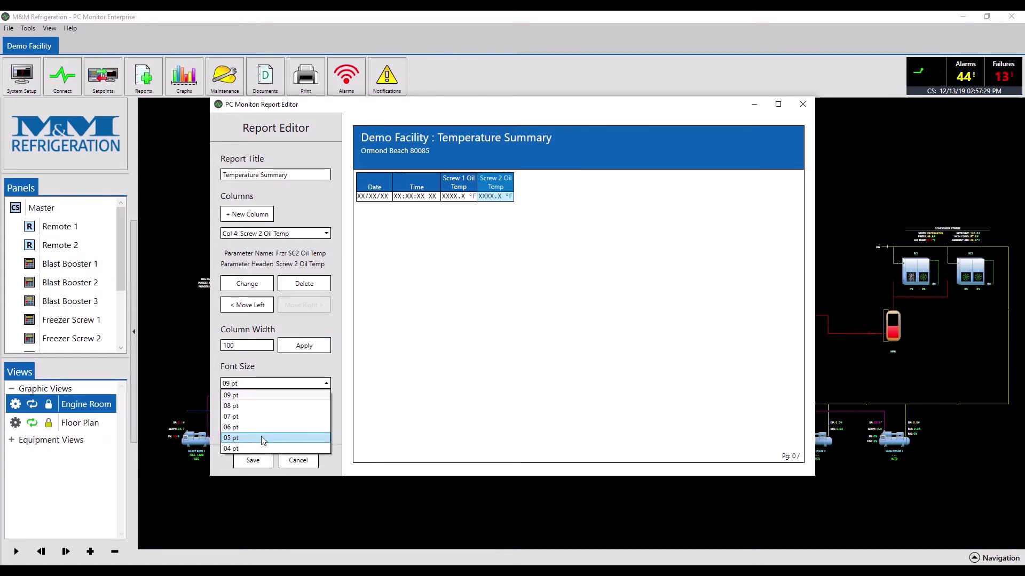
pyautogui.click(264, 395)
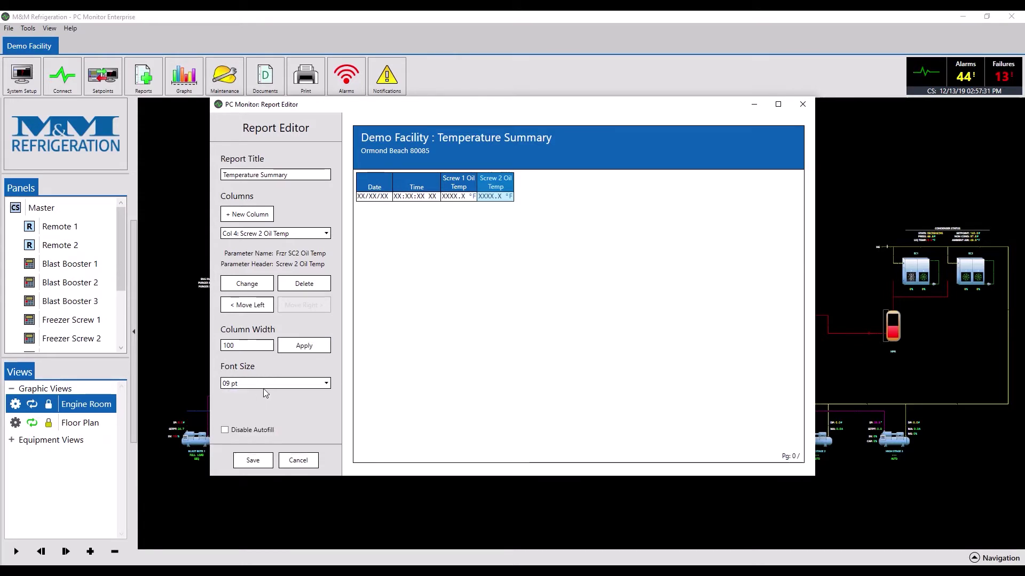
pyautogui.click(315, 344)
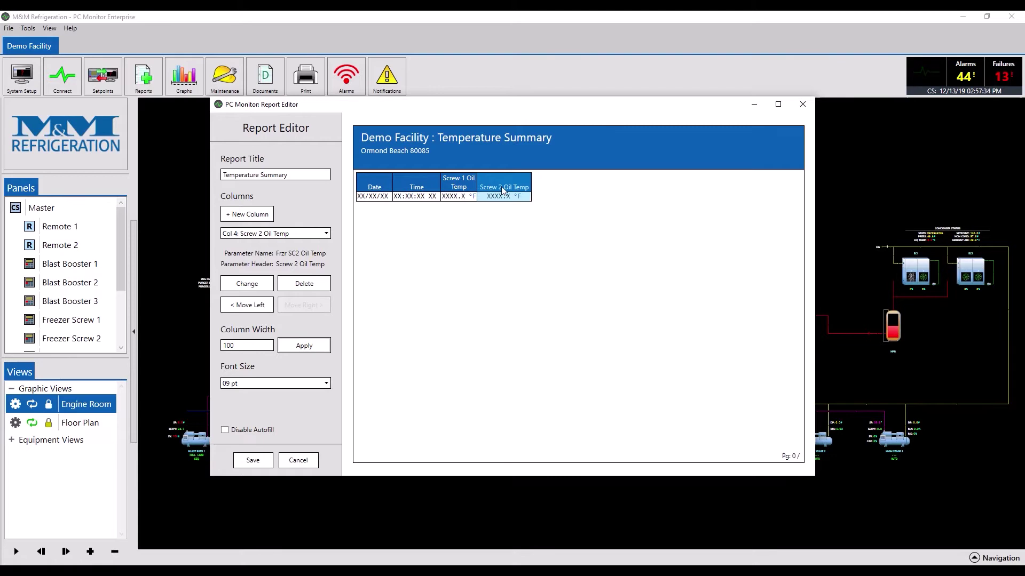
# - Set the Screw 1 Oil Temp column width to 100, then save as Temperature Summary
pyautogui.click(456, 179)
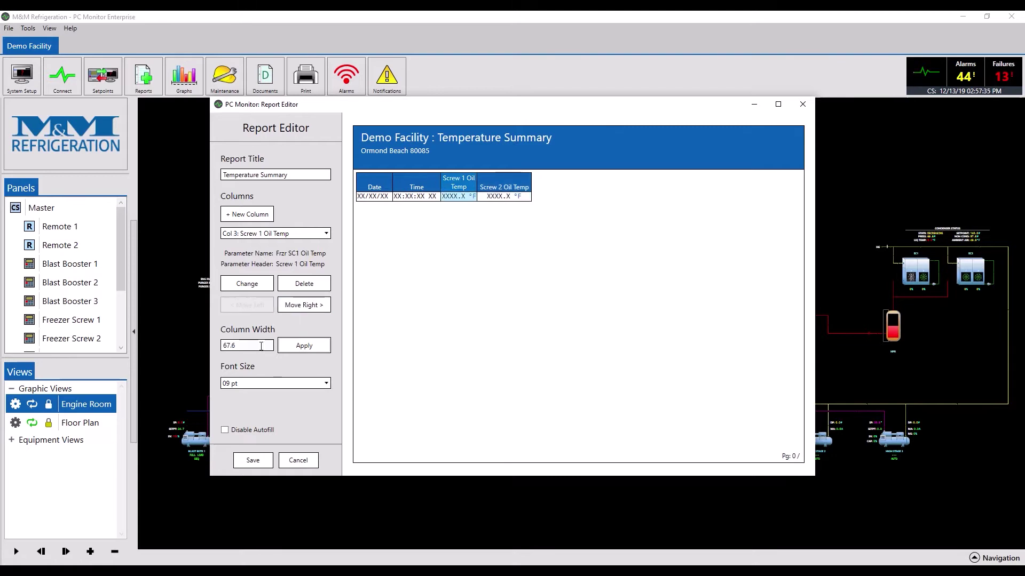
pyautogui.click(223, 346)
pyautogui.moveTo(236, 346); pyautogui.dragTo(219, 347)
pyautogui.write('100')
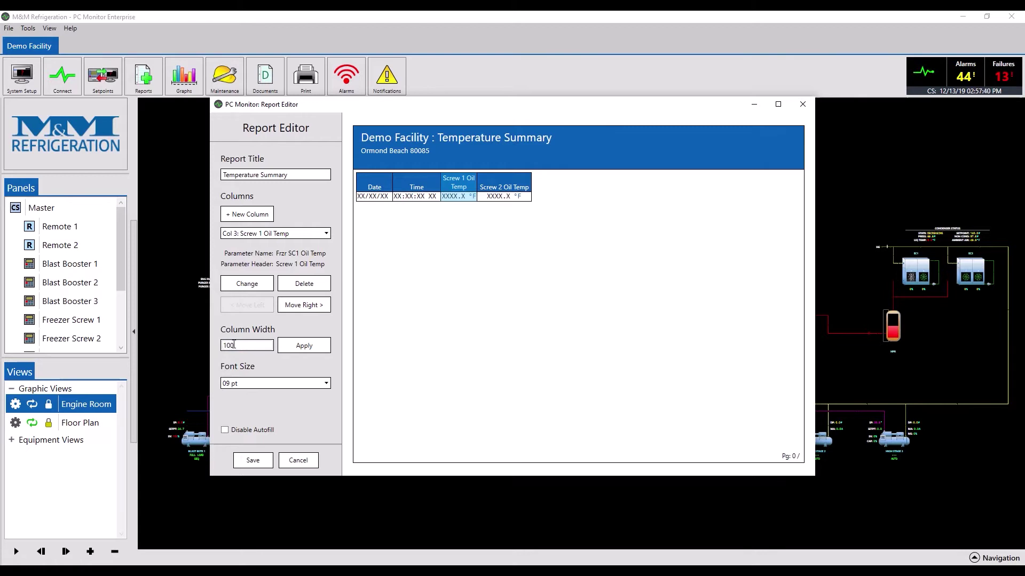
pyautogui.click(303, 345)
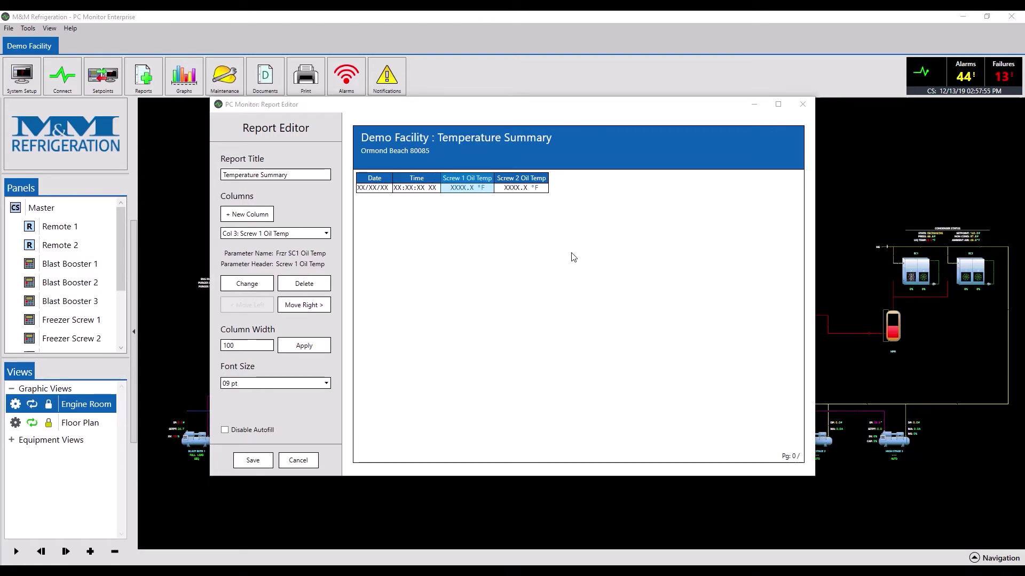
pyautogui.click(251, 462)
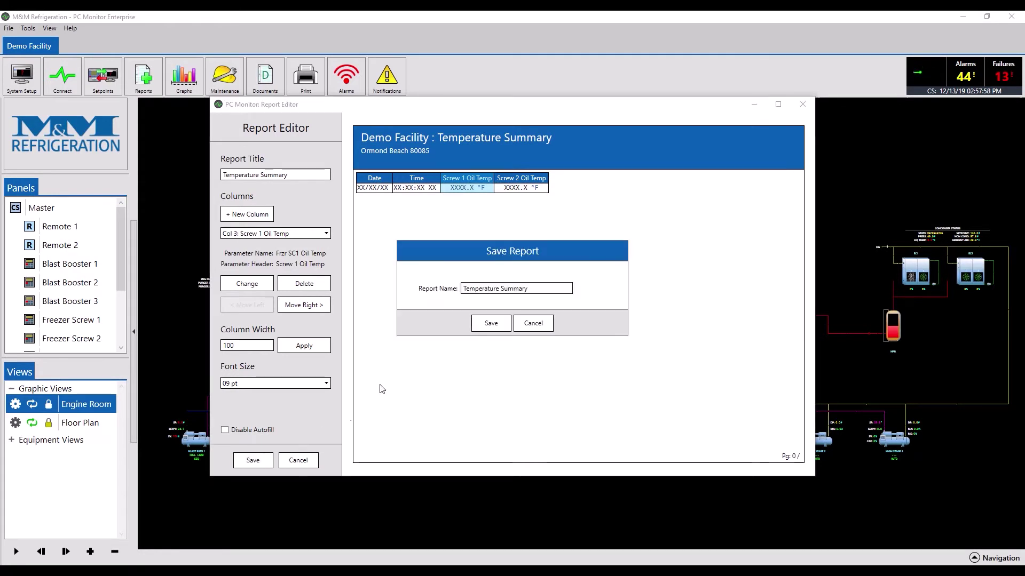
pyautogui.click(478, 323)
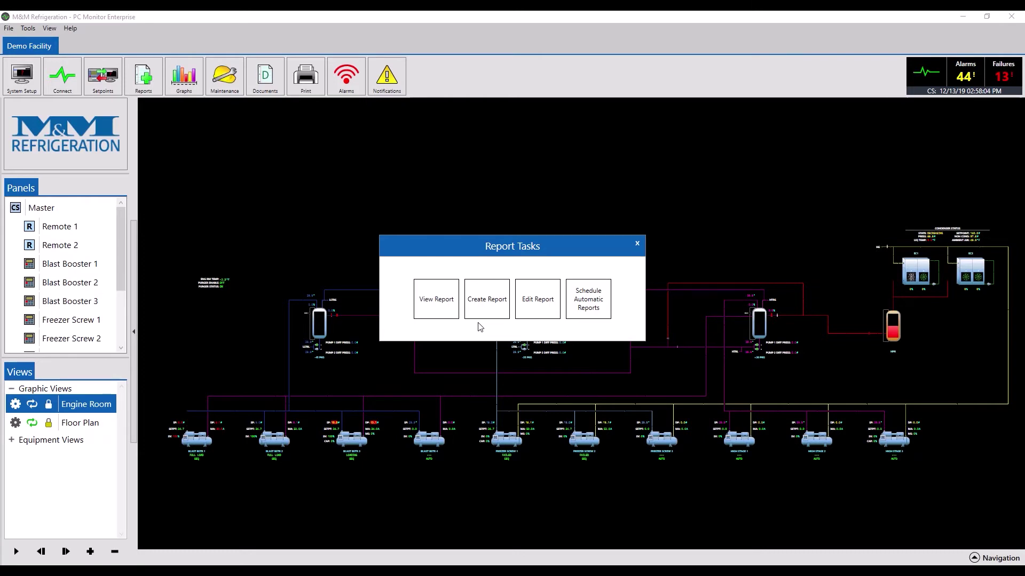
# - Choose View Report and pick the saved Temperature Summary report from the list
pyautogui.click(435, 300)
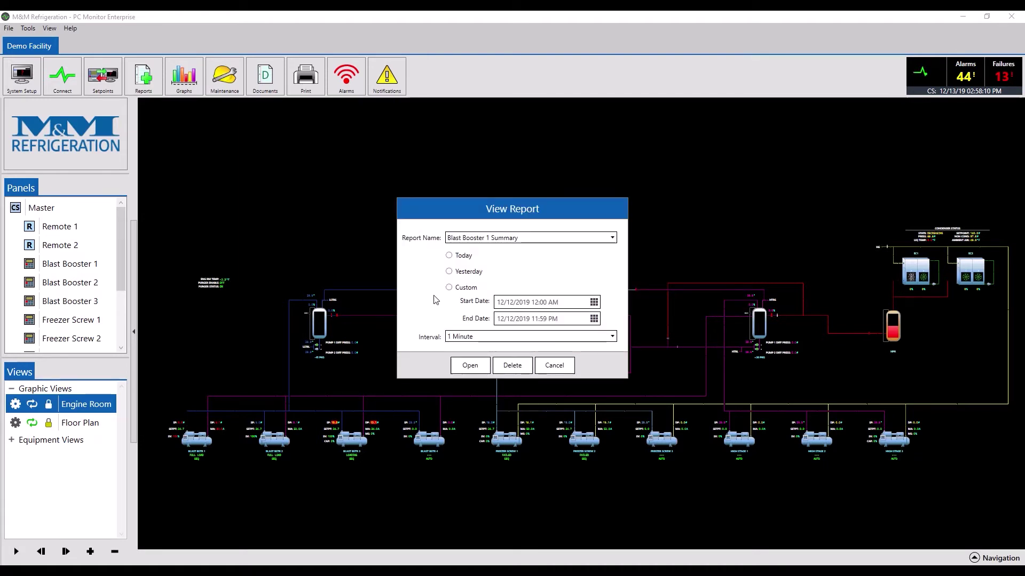
pyautogui.click(558, 243)
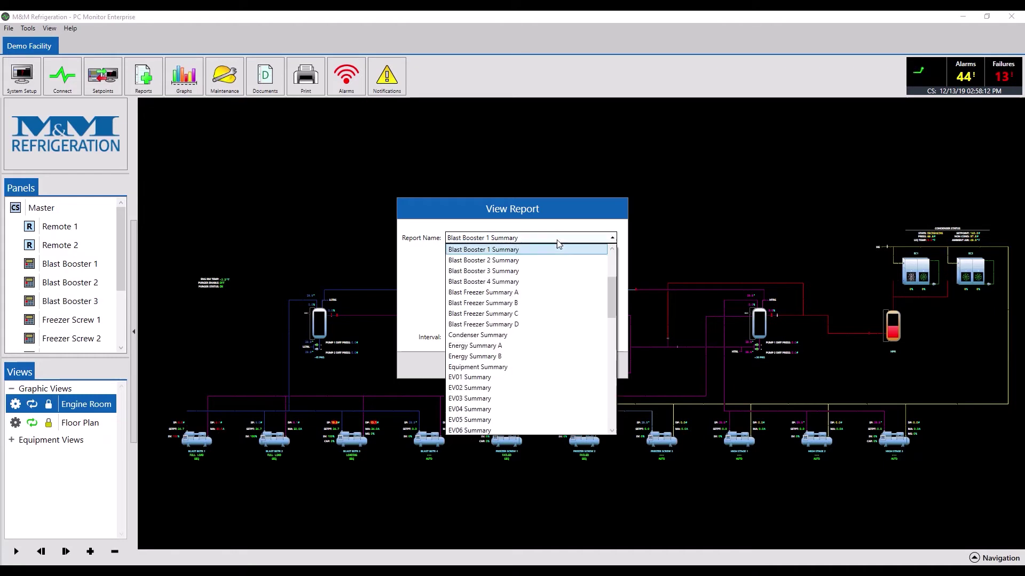
pyautogui.moveTo(609, 286); pyautogui.dragTo(614, 411)
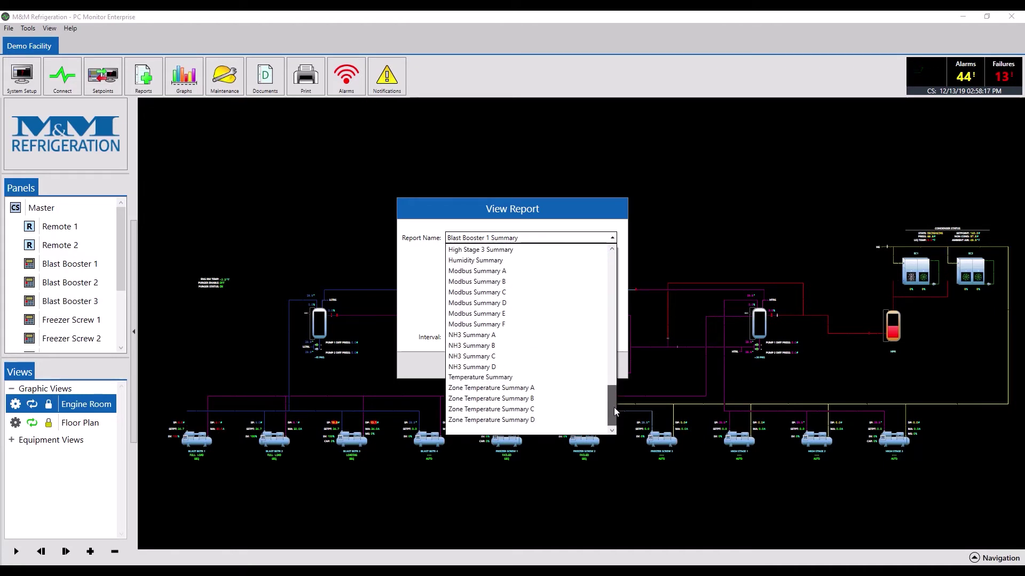
pyautogui.click(485, 377)
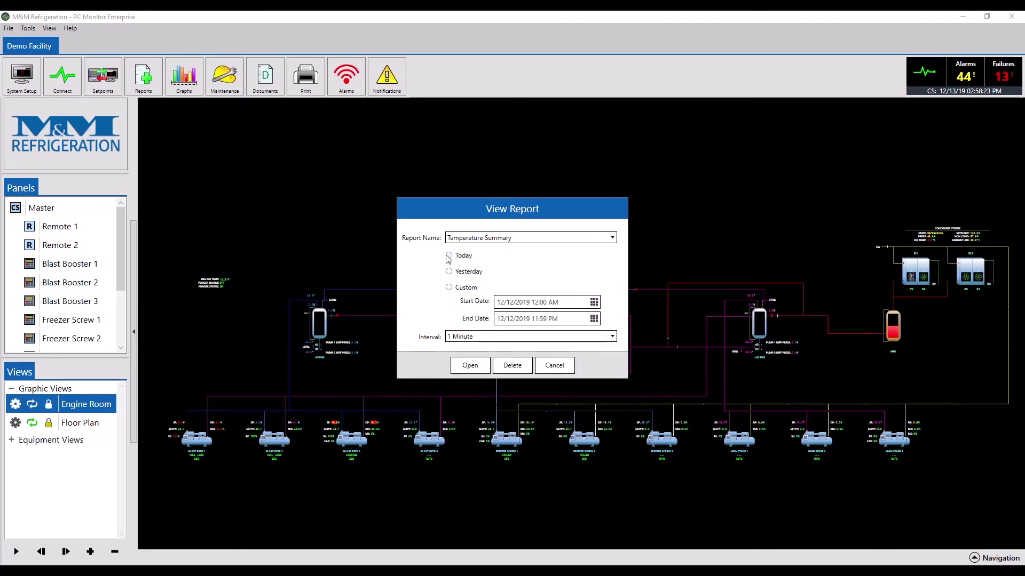
# - Try a custom range, stepping the start calendar back five months with a 09:00 AM start
pyautogui.click(449, 288)
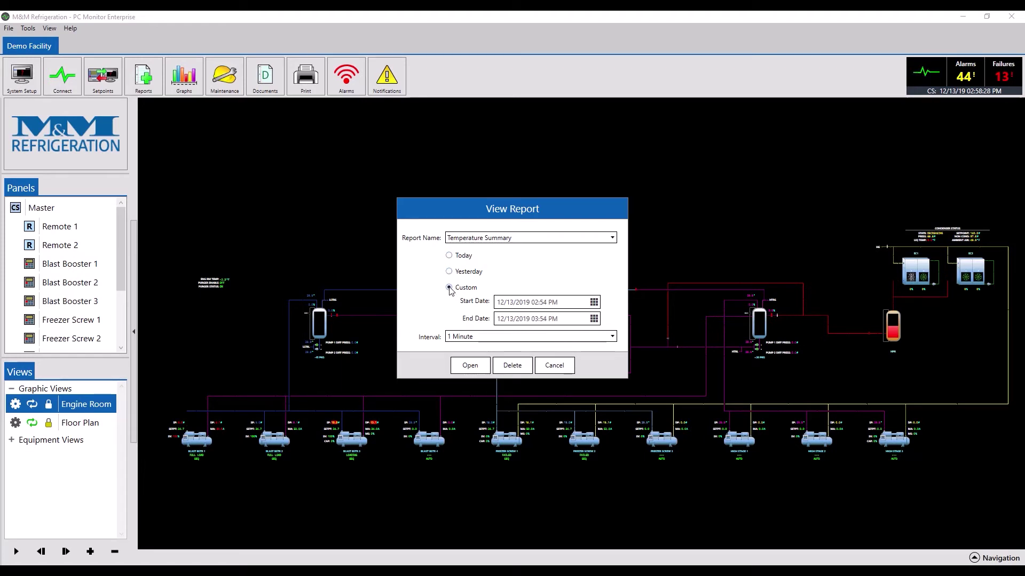
pyautogui.click(593, 302)
pyautogui.click(502, 321)
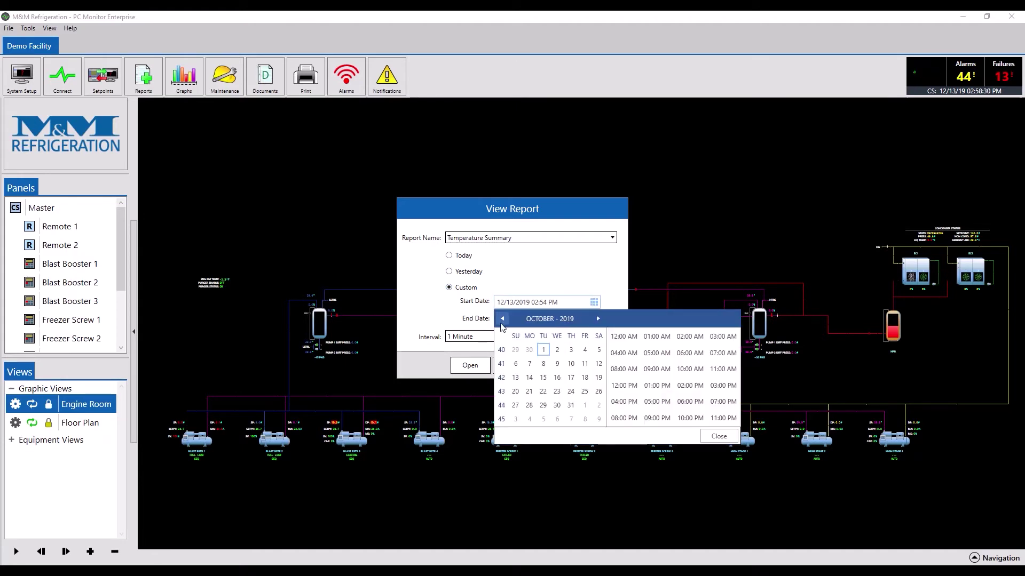
pyautogui.click(502, 319)
pyautogui.click(501, 319)
pyautogui.click(501, 320)
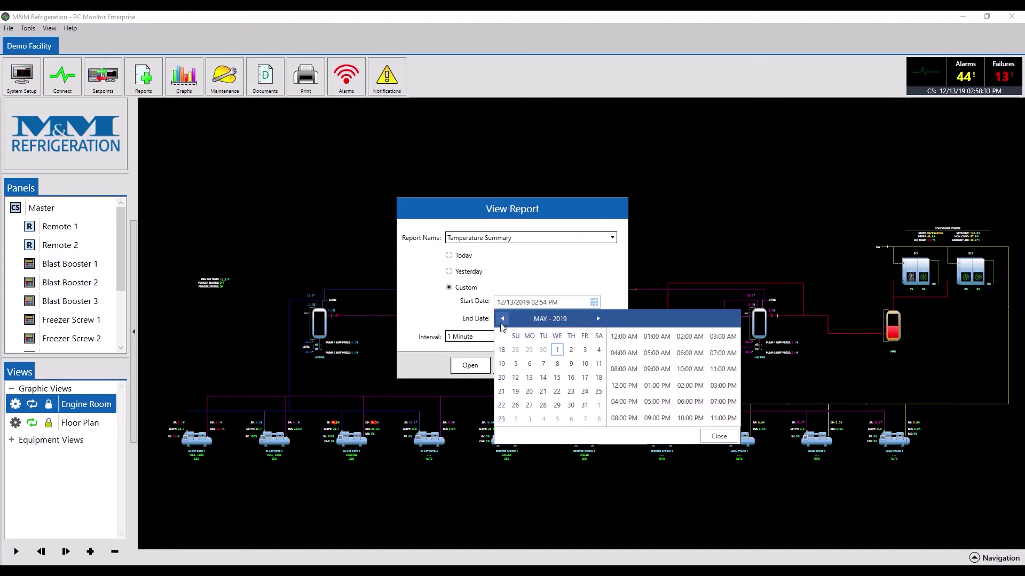
pyautogui.click(501, 320)
pyautogui.click(502, 320)
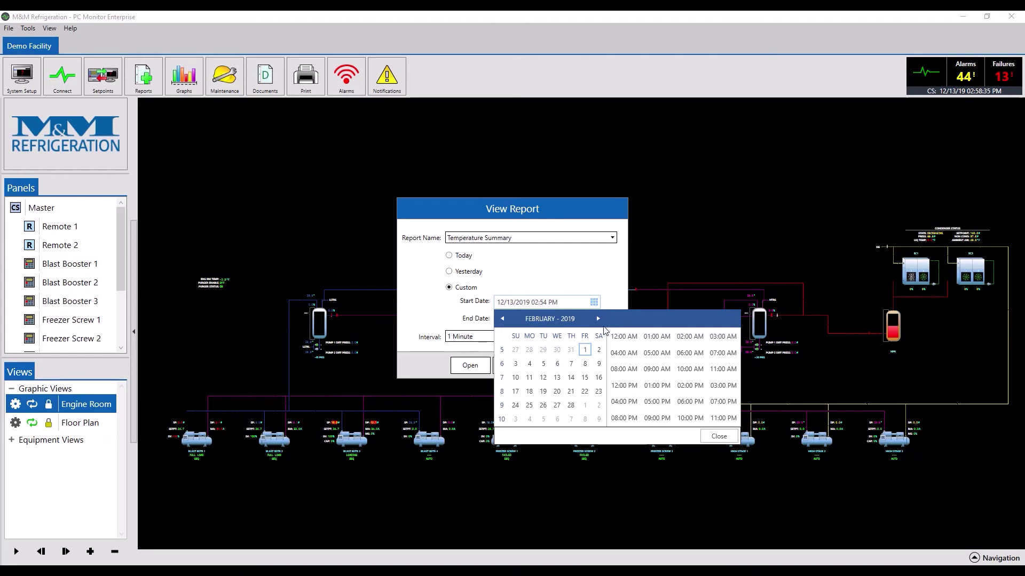
pyautogui.click(657, 368)
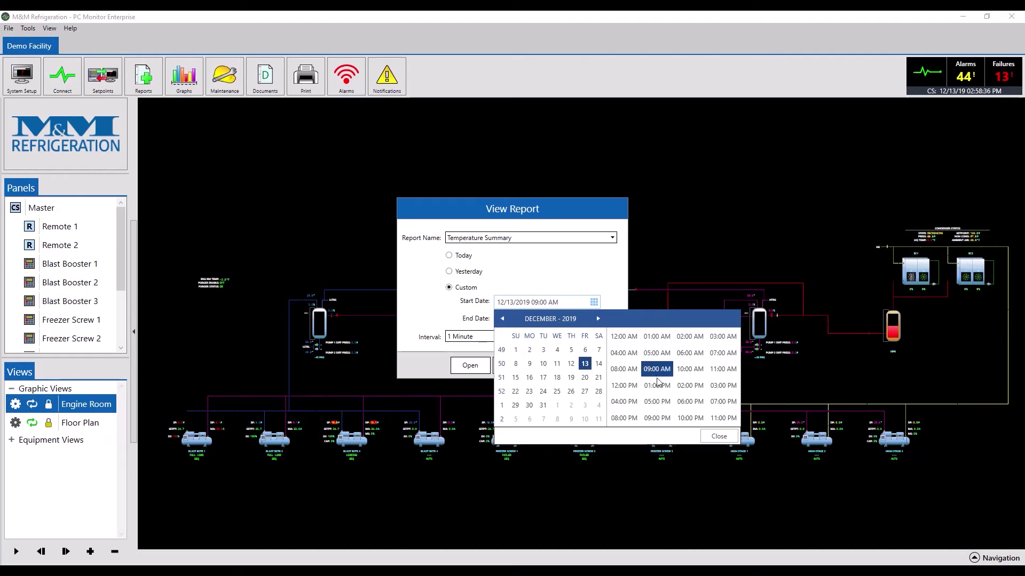
pyautogui.click(719, 437)
# - Switch the range to Today with a 5 Minutes interval and open the report
pyautogui.click(449, 256)
pyautogui.click(480, 337)
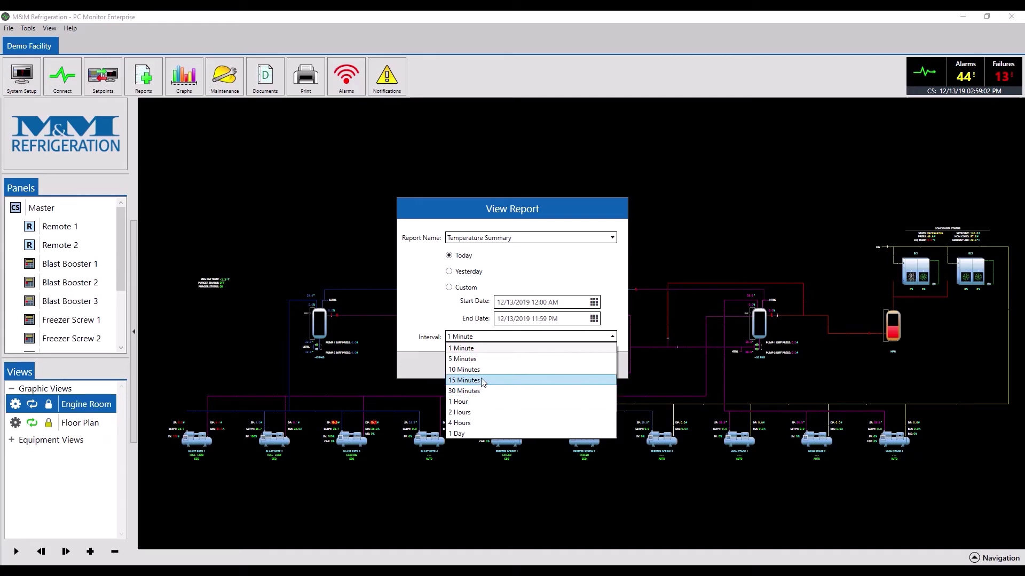
pyautogui.click(481, 358)
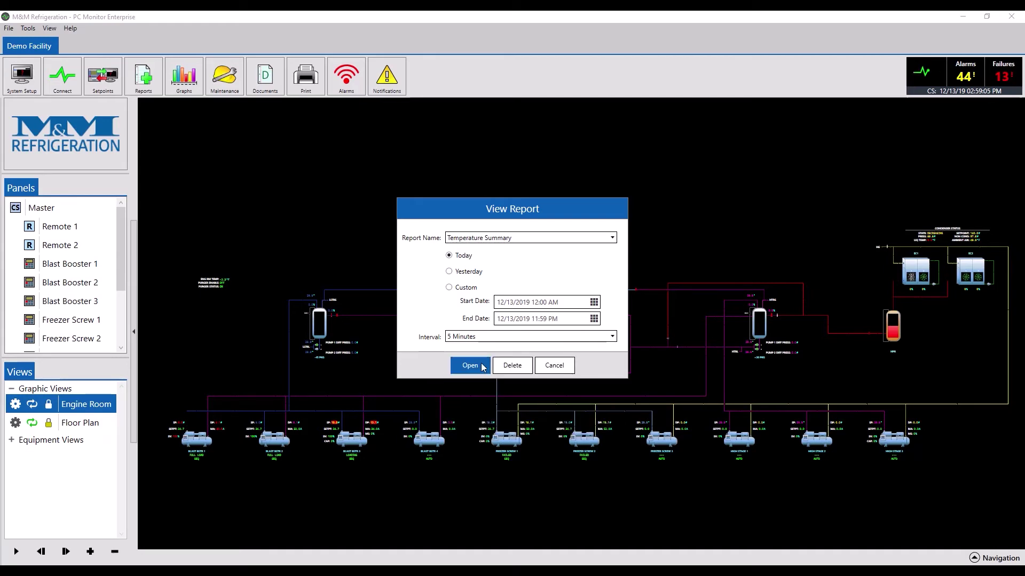
pyautogui.click(481, 367)
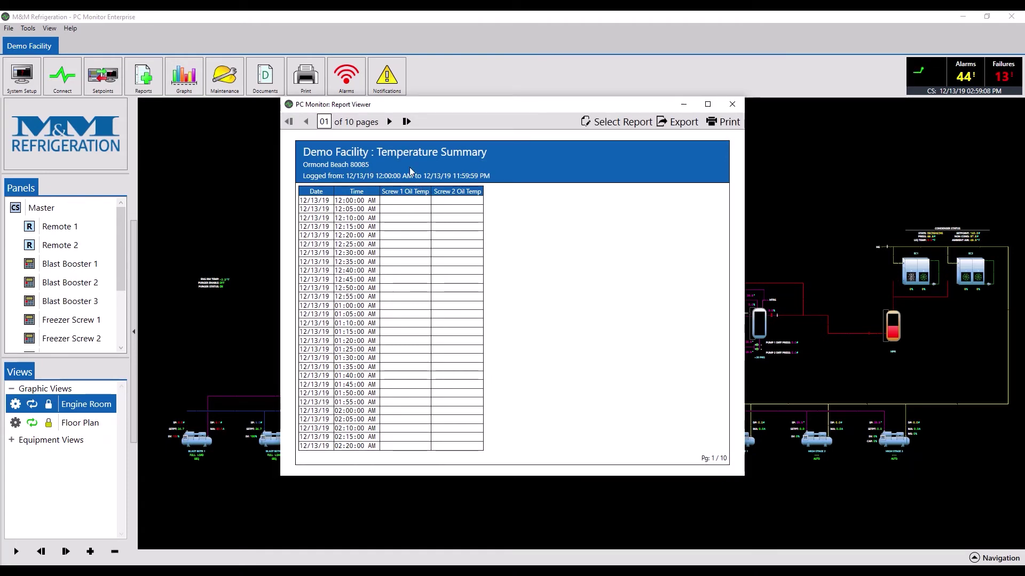
# - Page forward five times to page 07 of 10, then bring up the export options
pyautogui.click(390, 122)
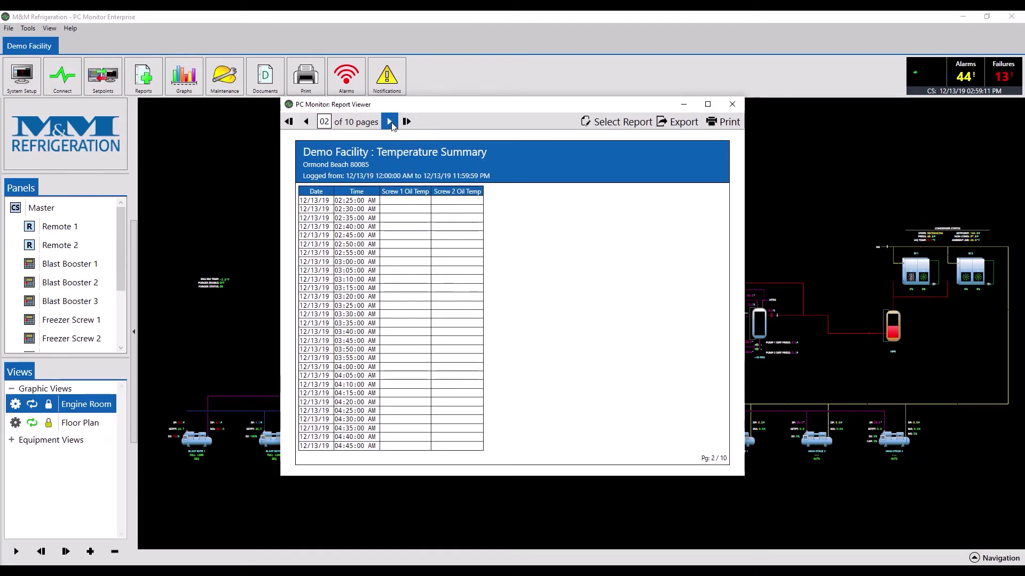
pyautogui.click(390, 122)
pyautogui.click(390, 122)
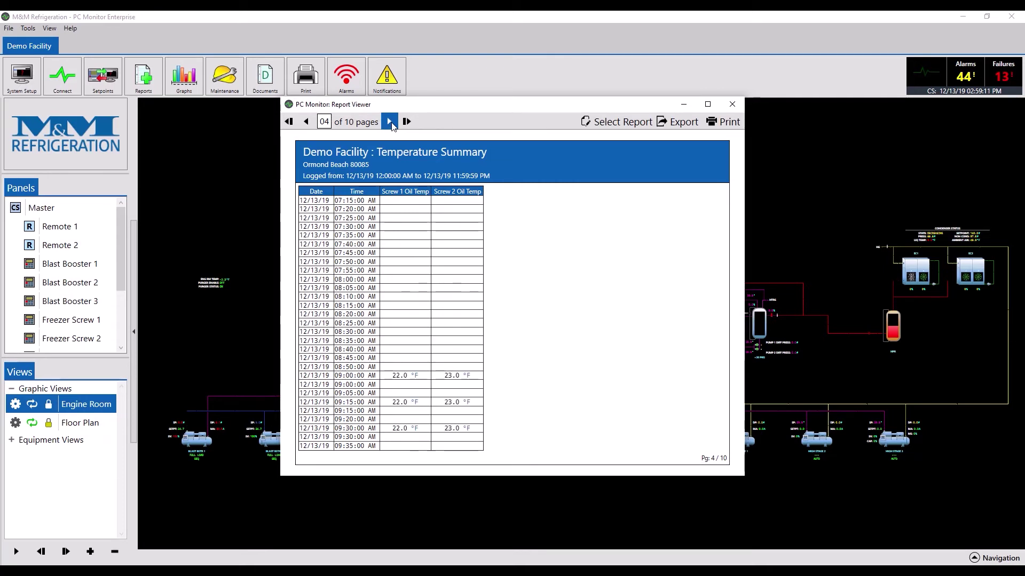
pyautogui.click(390, 121)
pyautogui.click(390, 121)
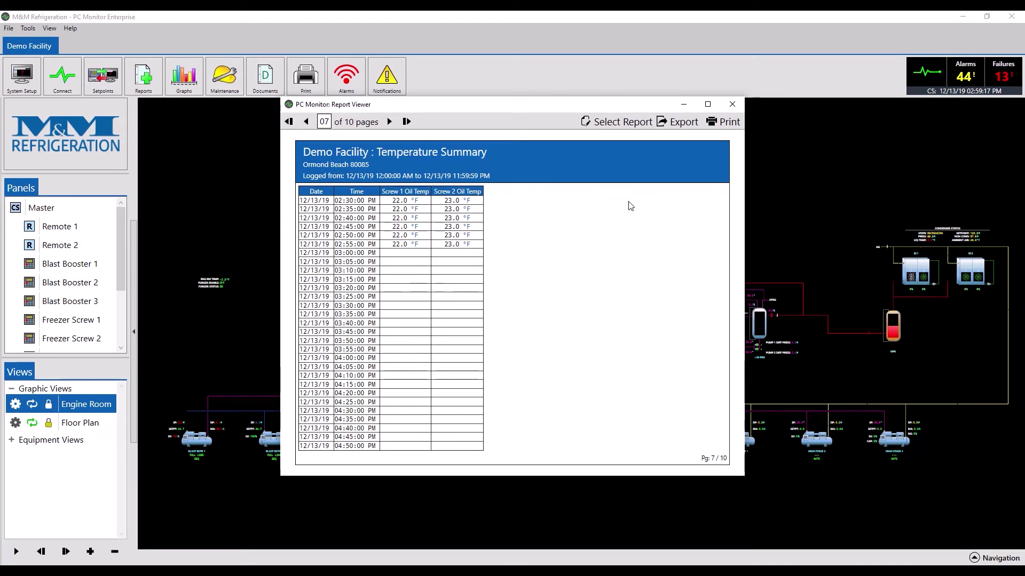
pyautogui.click(677, 124)
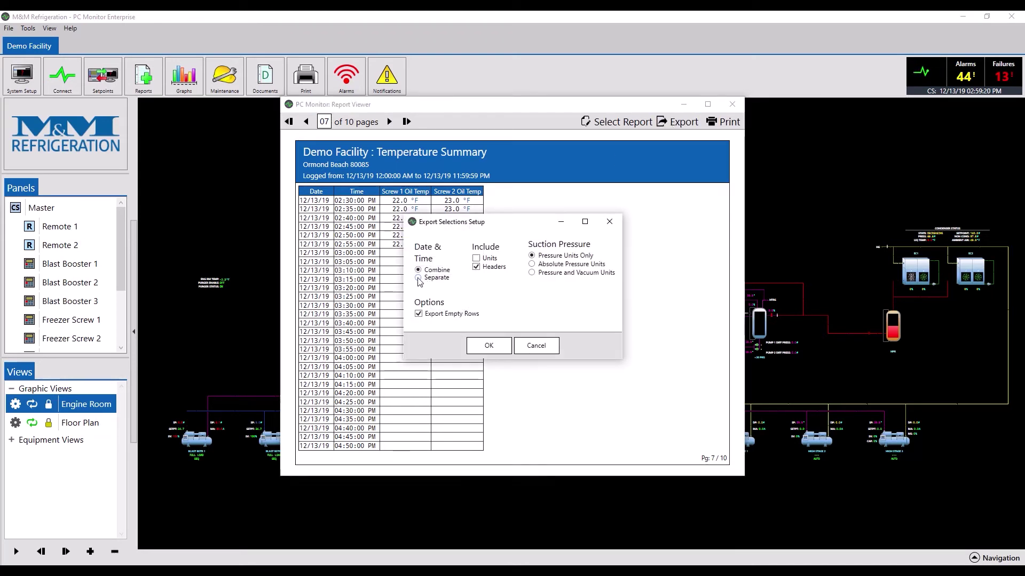
pyautogui.click(476, 259)
pyautogui.click(488, 346)
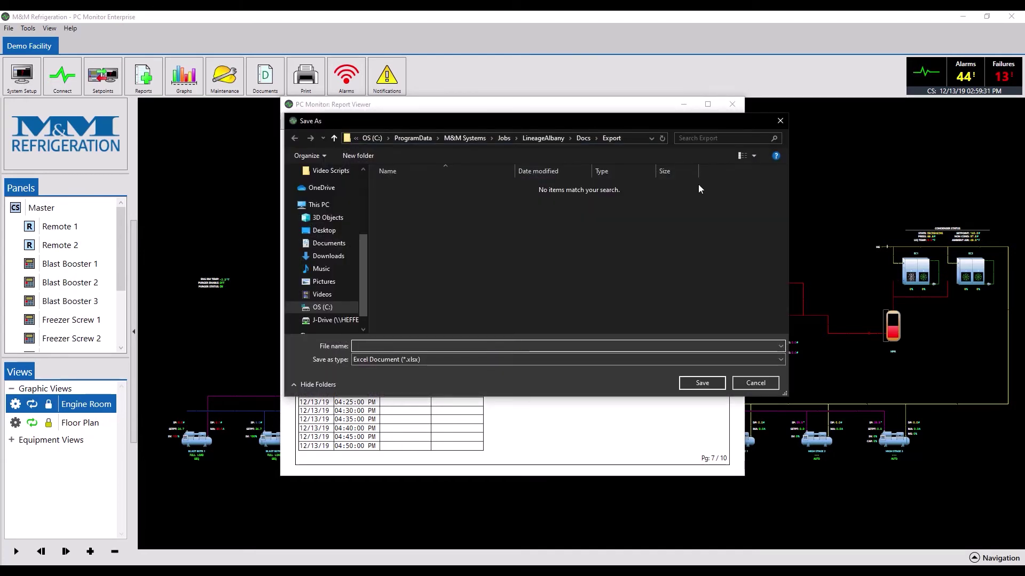
pyautogui.click(781, 120)
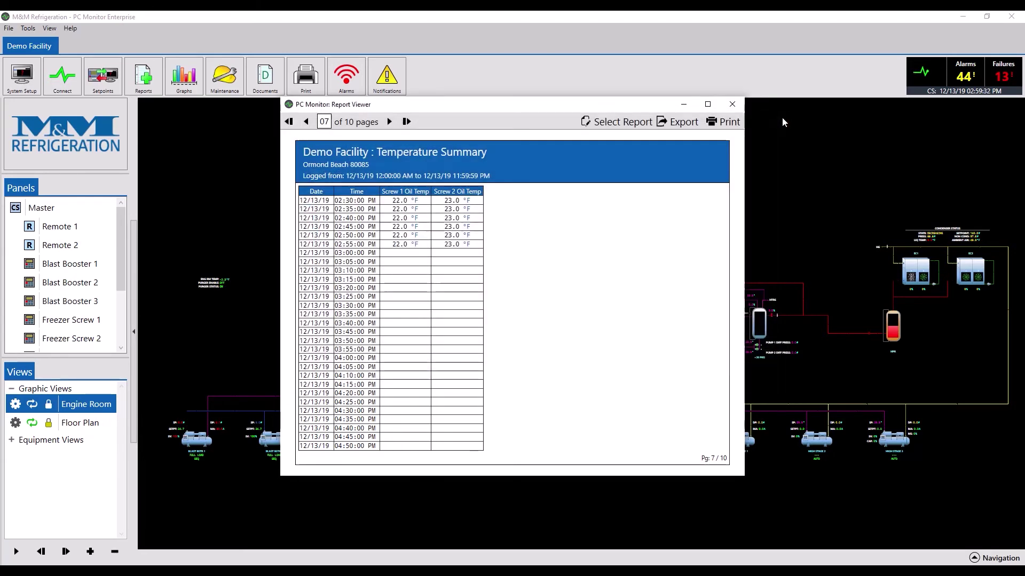
# - Print the report after moving the Print dialog to screen centre
pyautogui.click(716, 125)
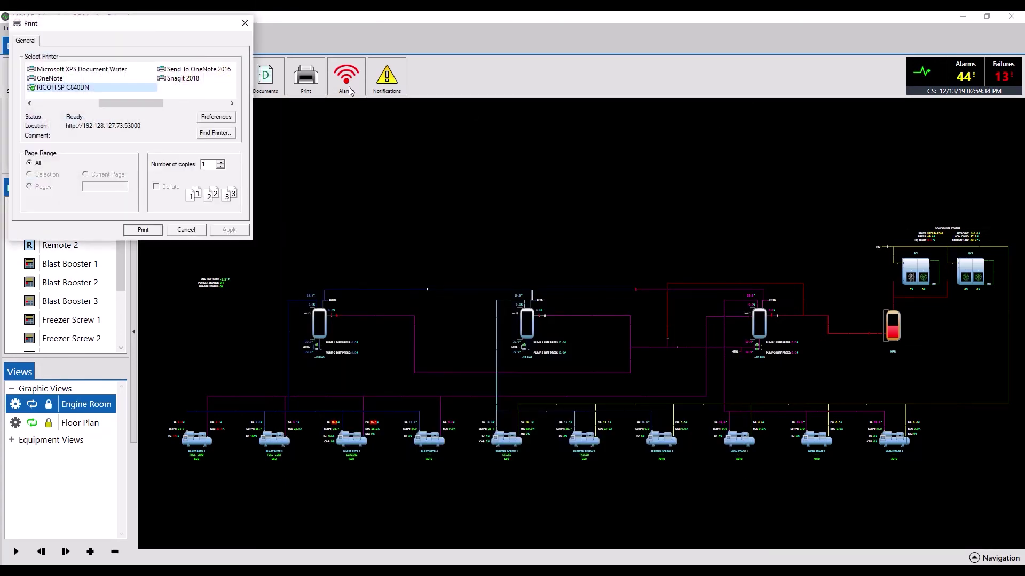
pyautogui.moveTo(135, 25); pyautogui.dragTo(529, 208)
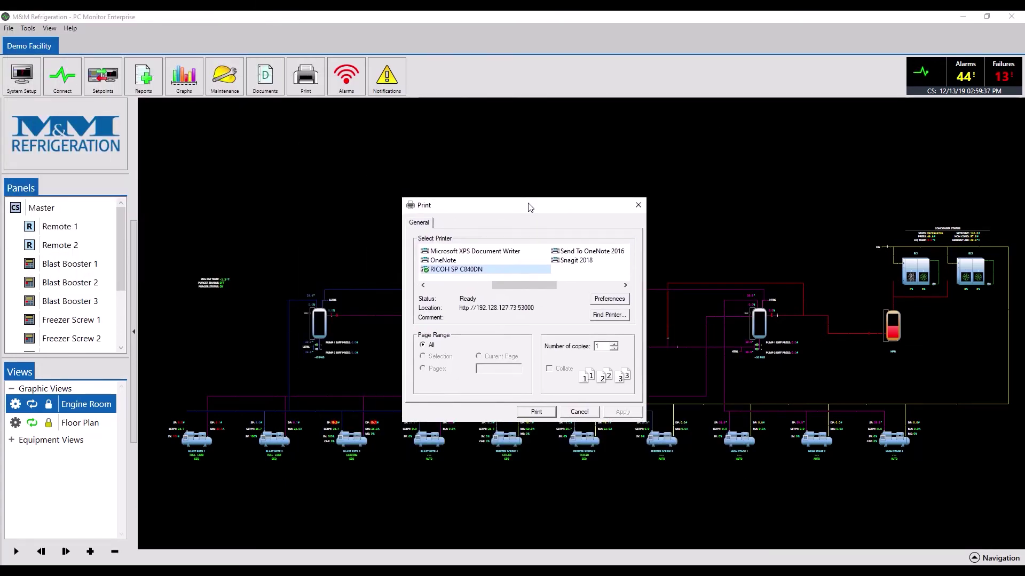
pyautogui.click(537, 412)
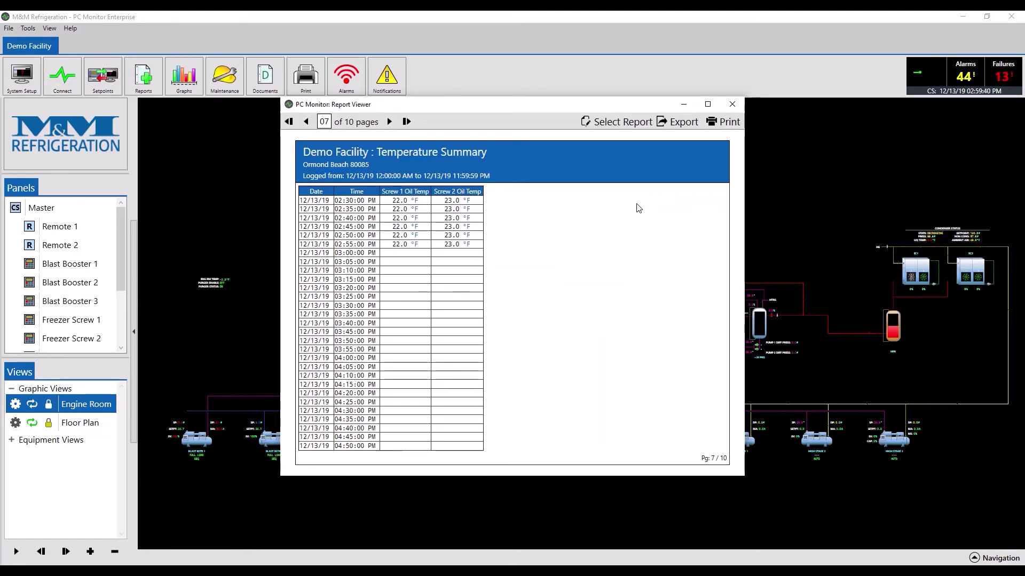
# - Return to Select Report, cancel the View Report dialog and close Report Tasks
pyautogui.click(603, 126)
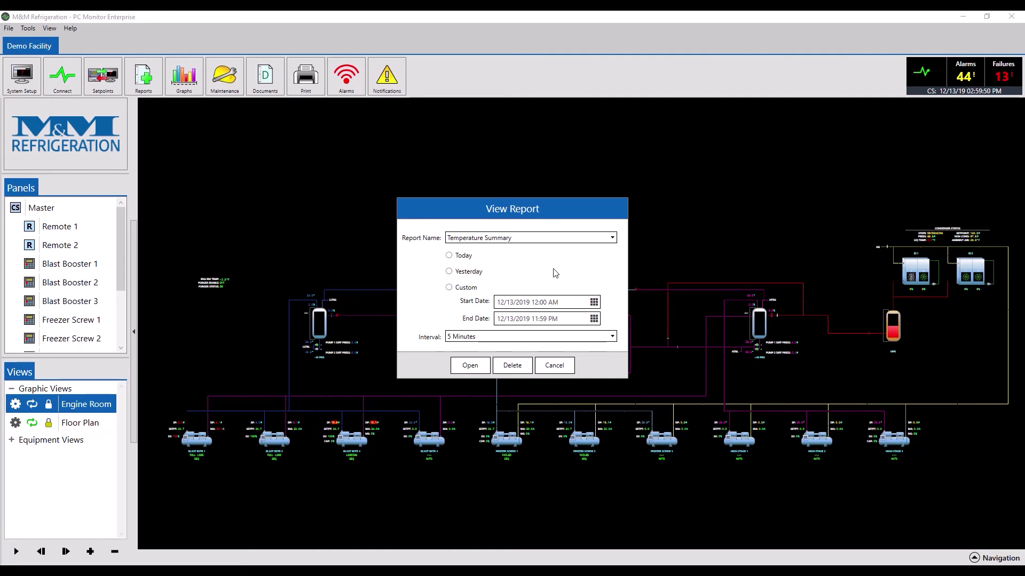
pyautogui.click(545, 365)
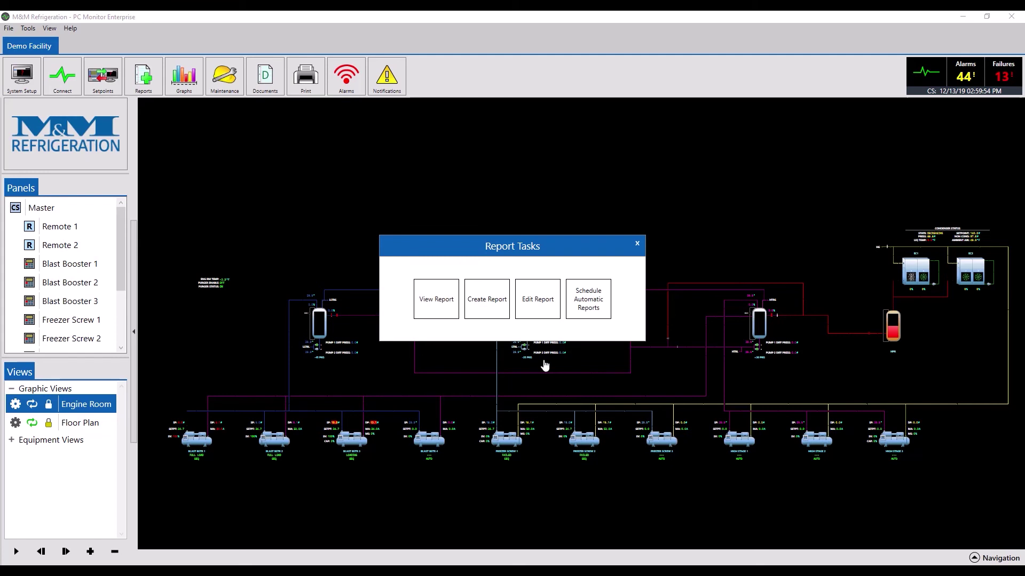
pyautogui.click(638, 244)
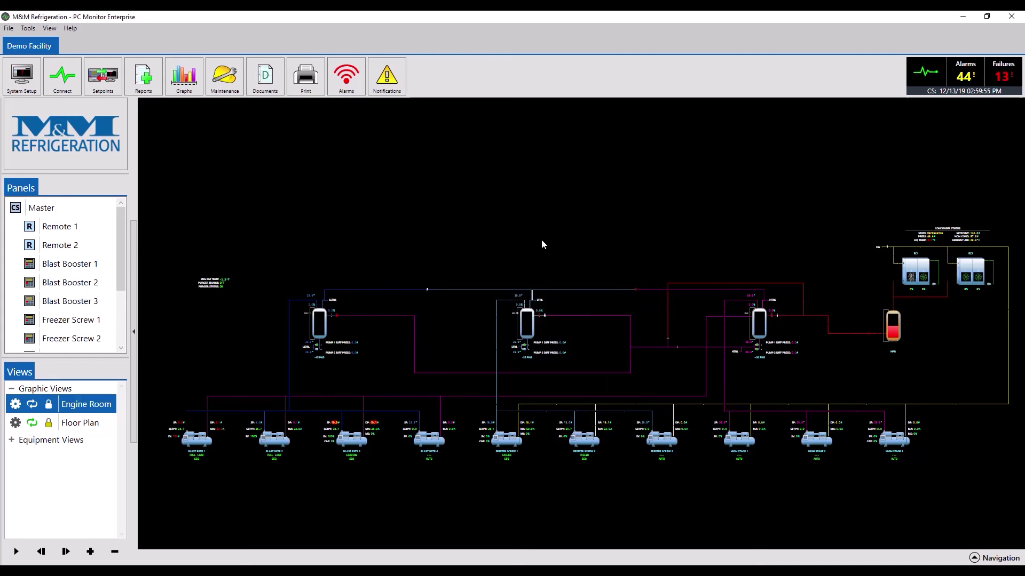
pyautogui.click(58, 79)
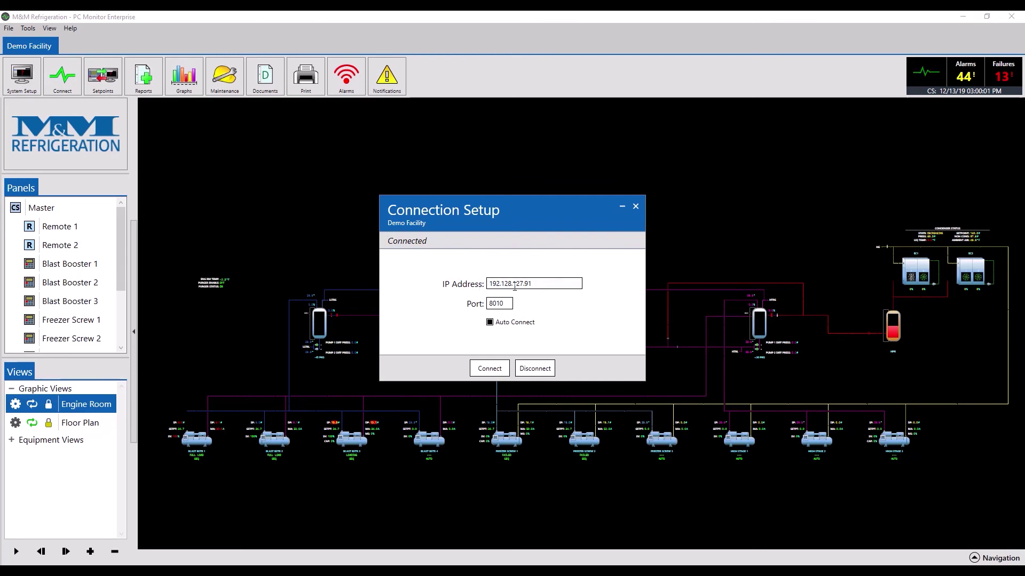
pyautogui.click(636, 208)
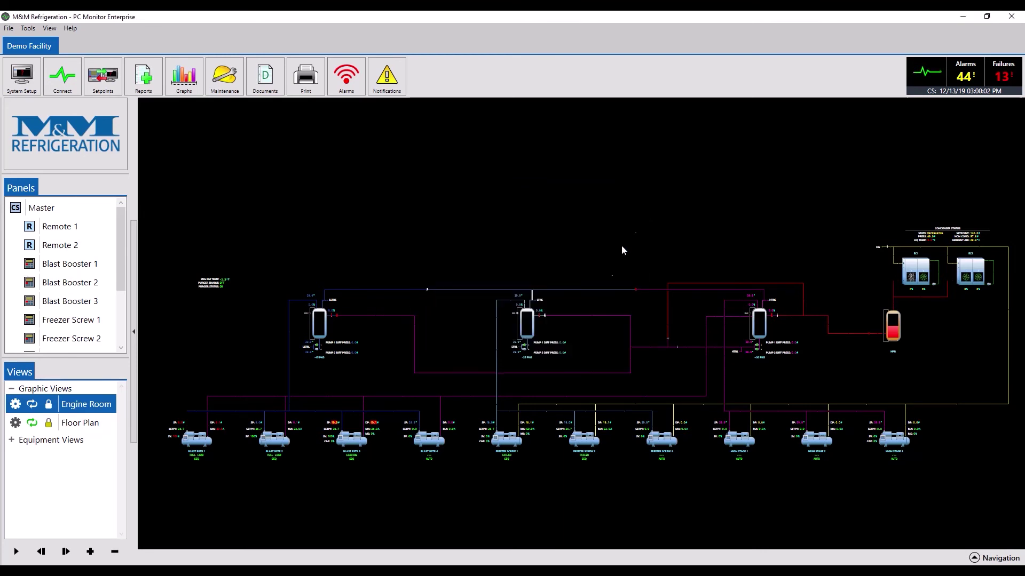